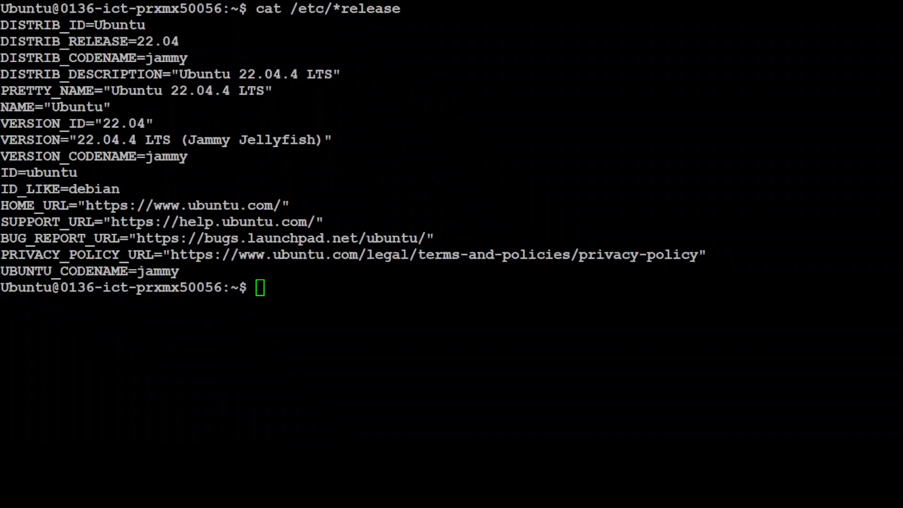
- Run nvidia-smi to confirm the RTX A6000, clear the screen, then verify Ollama 0.1.25
left_click(653, 306)
type("clear")
key("Up")
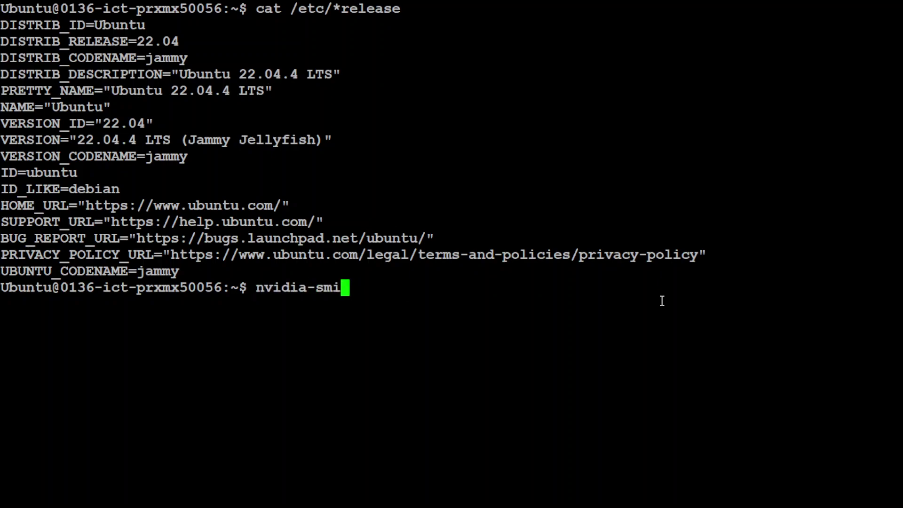
key("Return")
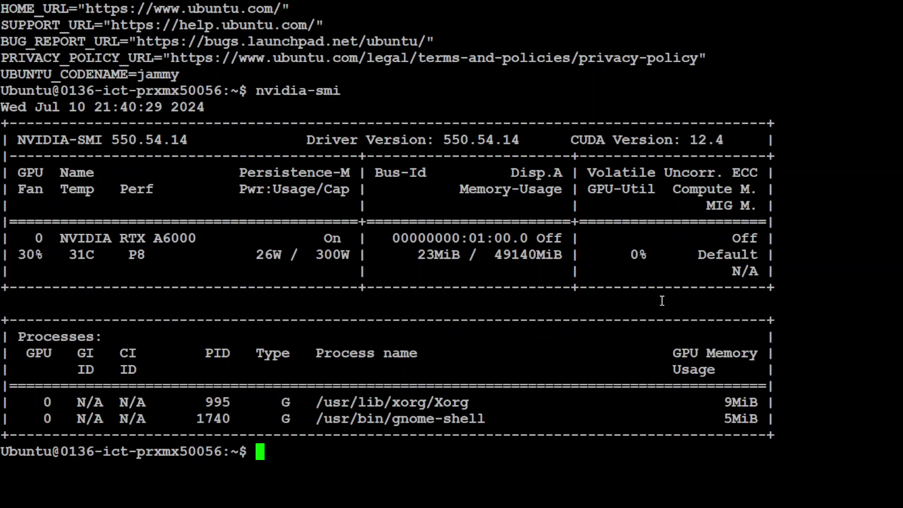
type("clear")
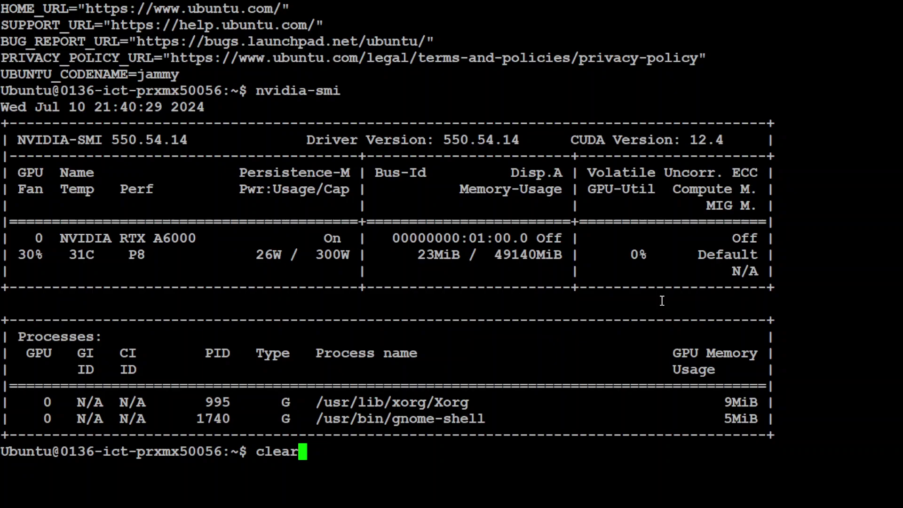
key("Return")
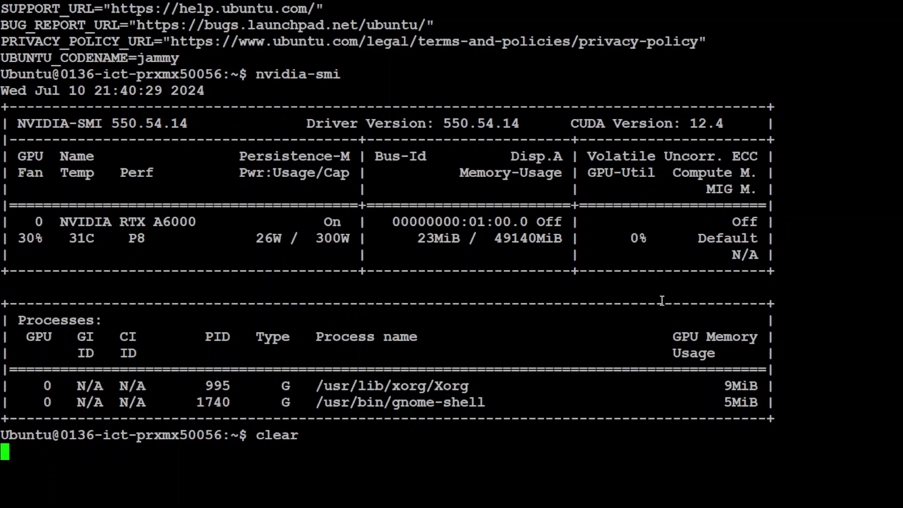
type("ol")
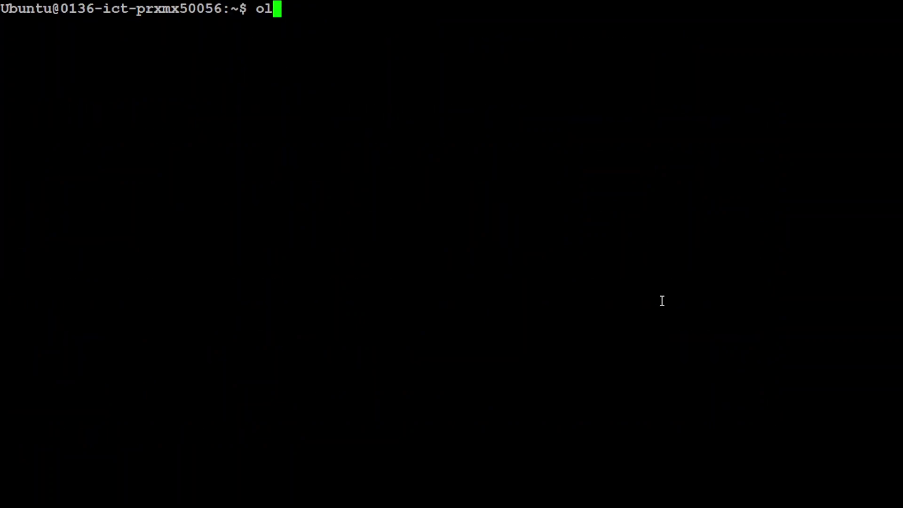
type("lama --version")
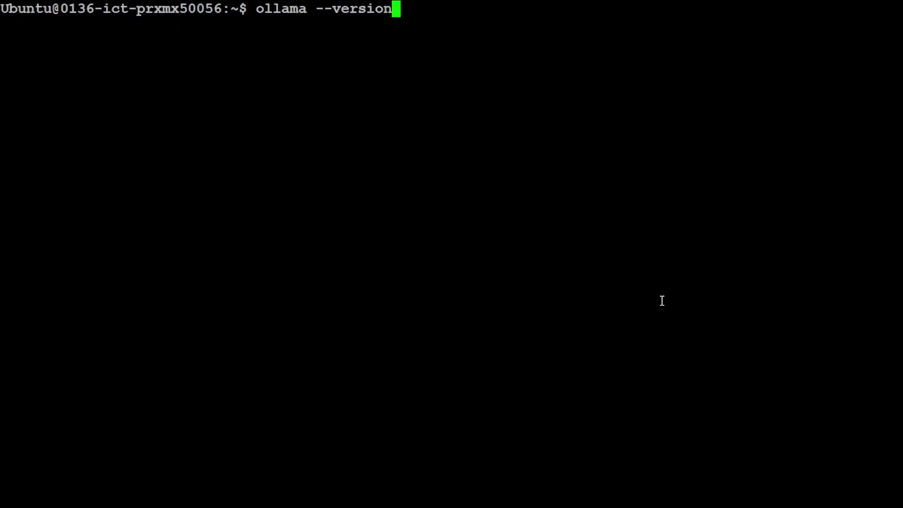
key("Return")
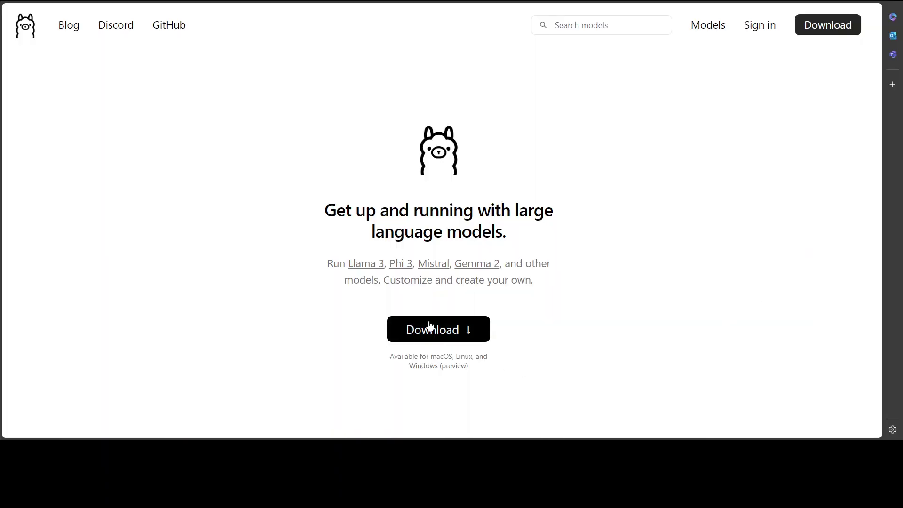
- Go to the Download Ollama page from the Ollama homepage
left_click(429, 324)
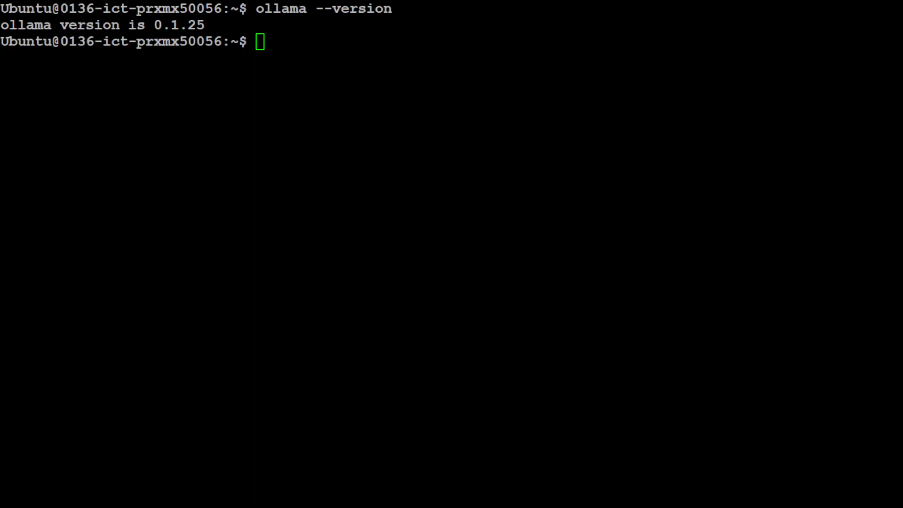
- Check the terminal's 0.1.25 version output before returning to the download page
left_click(502, 264)
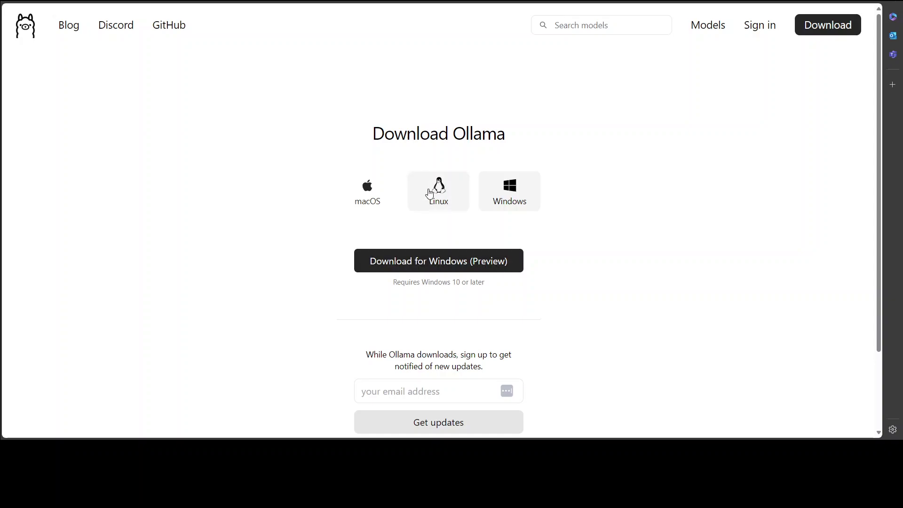
- Select Linux on the download page and copy its curl install command
left_click(430, 191)
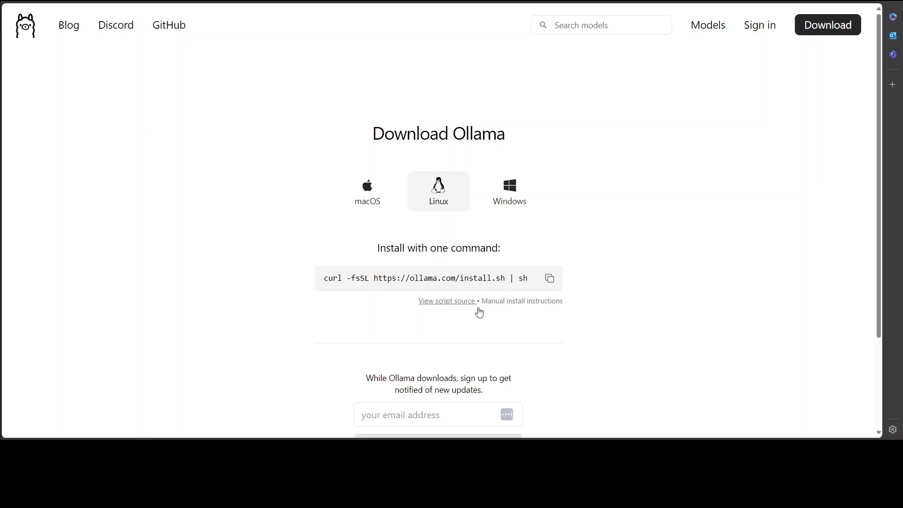
left_click(551, 279)
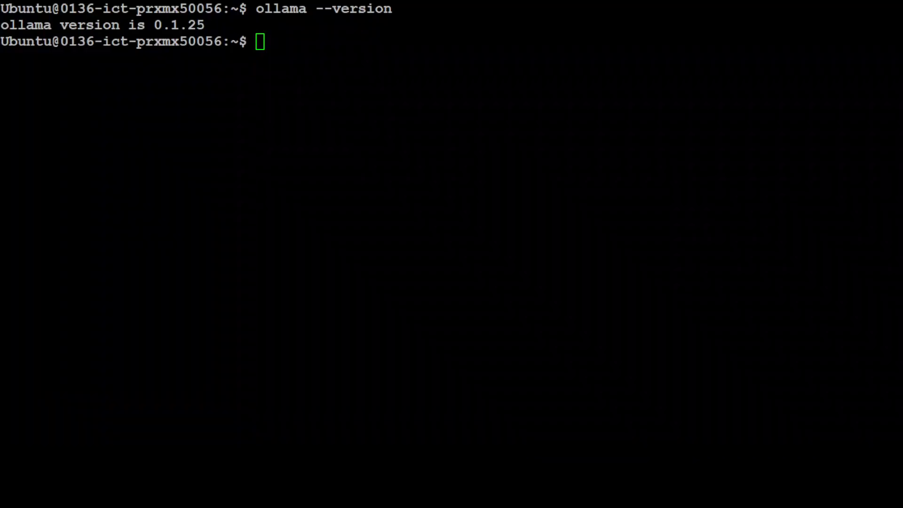
- Run the curl install.sh script, then check versions: client 0.2.1, server still 0.1.25
key("ctrl+shift+v")
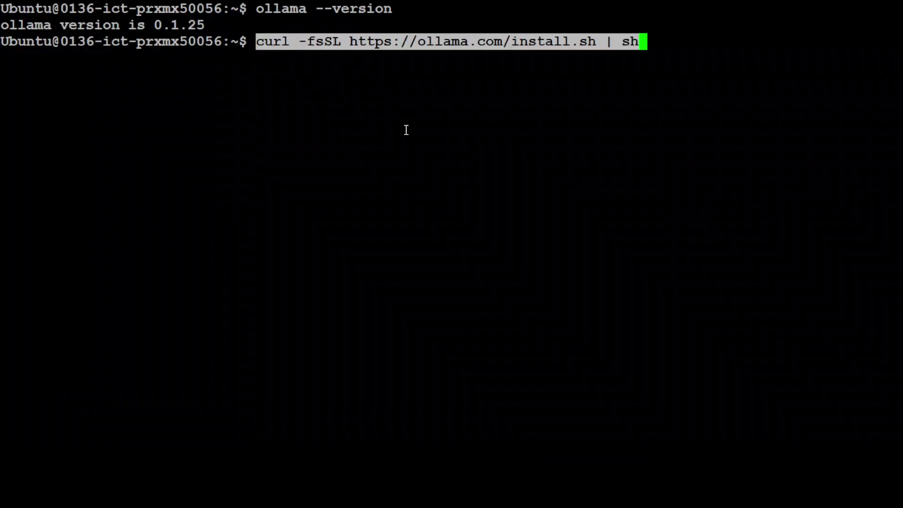
key("Return")
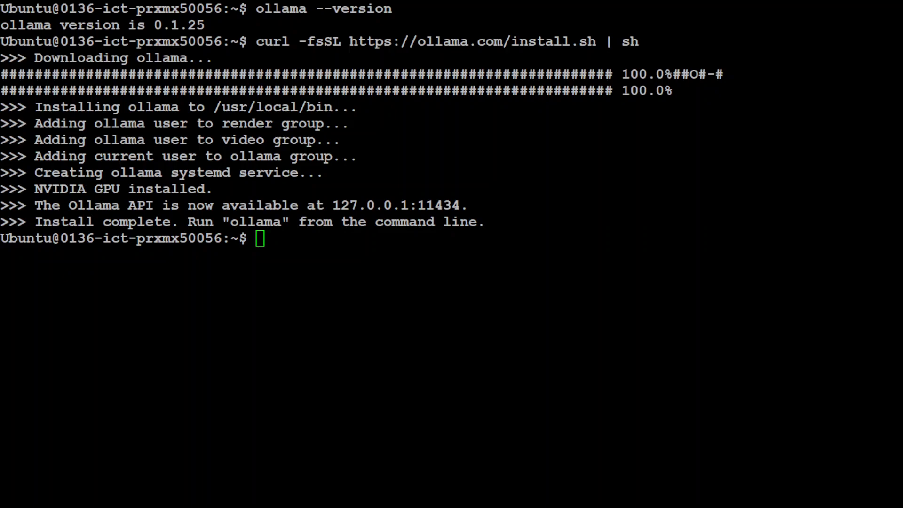
left_click(329, 286)
type("ollama ")
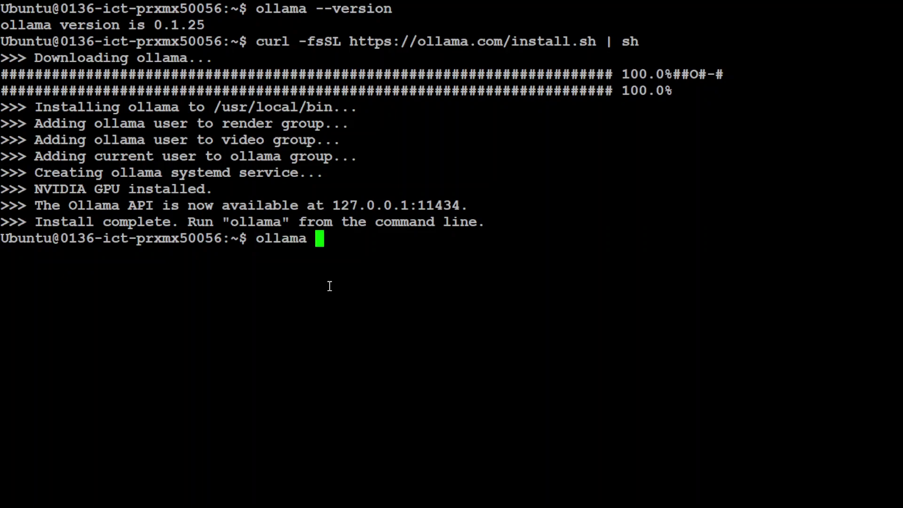
type("--version")
key("Return")
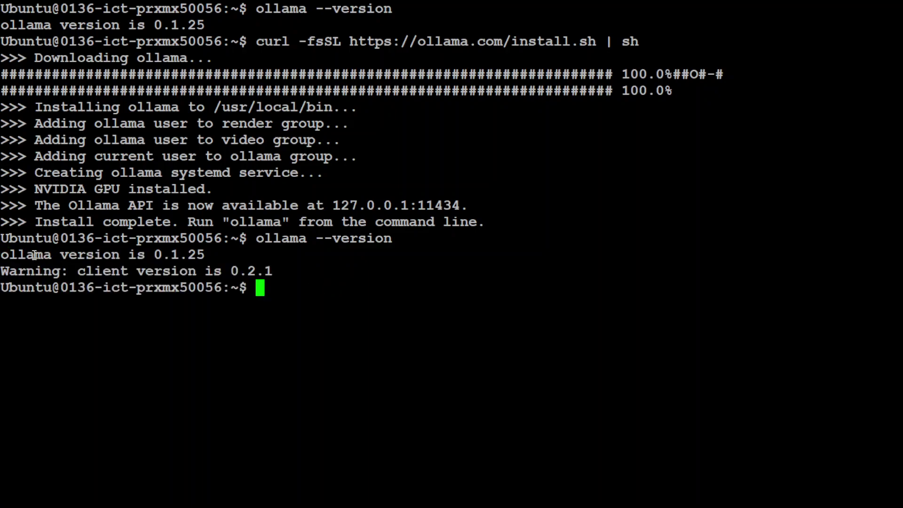
left_click_drag(28, 255, 197, 254)
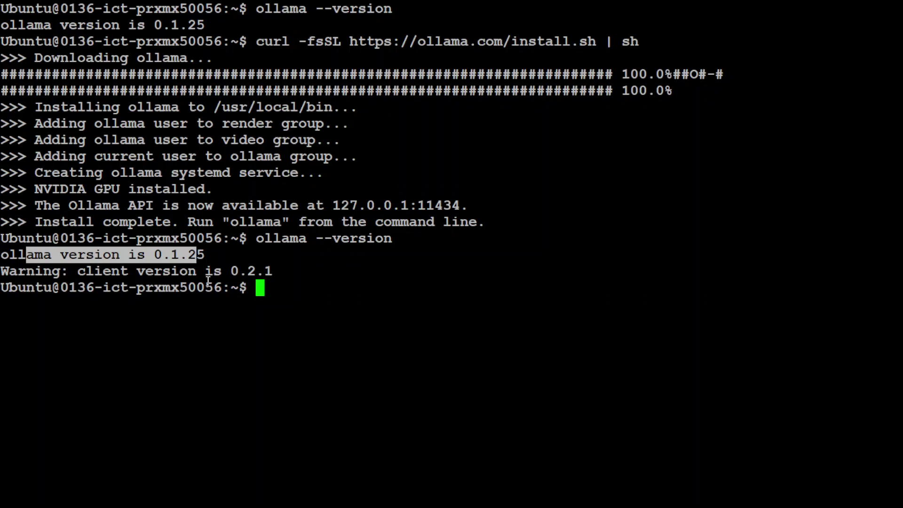
left_click(359, 303)
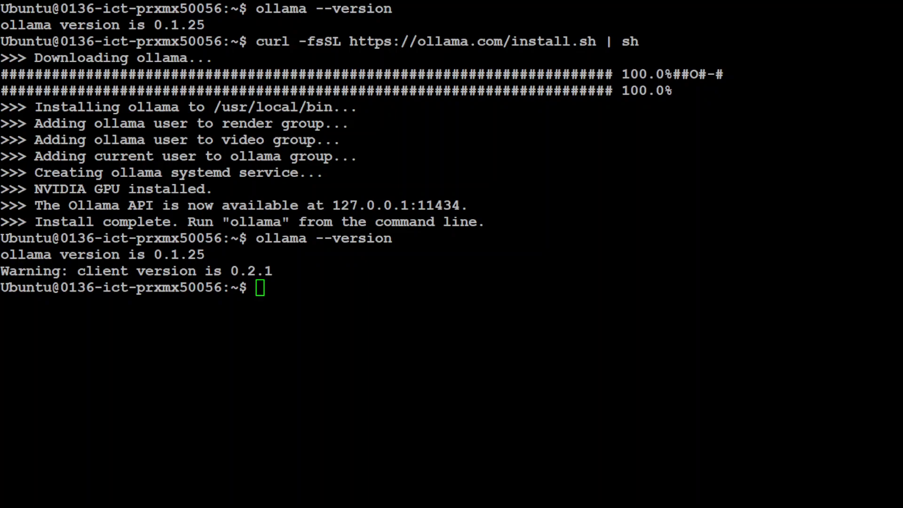
- Copy /usr/local/bin/ollama into /bin and run sudo systemctl daemon-reload
right_click(420, 300)
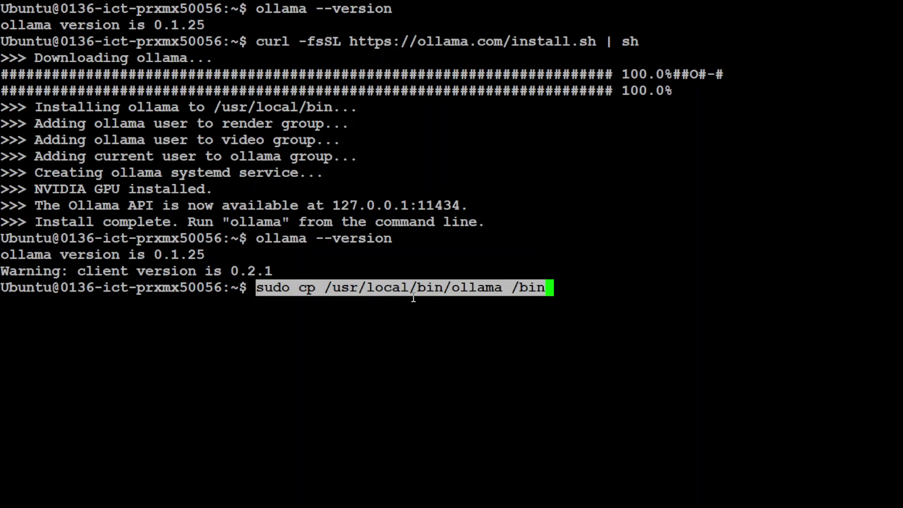
key("Return")
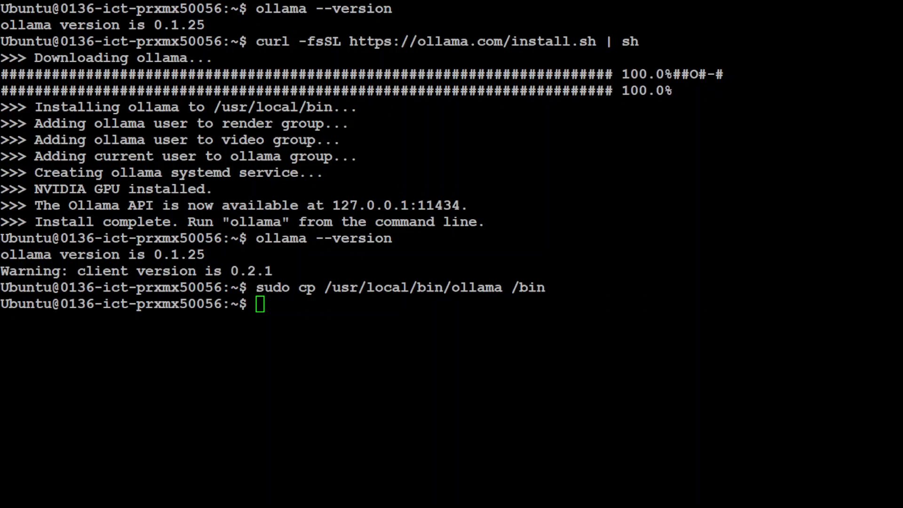
key("ctrl+shift+v")
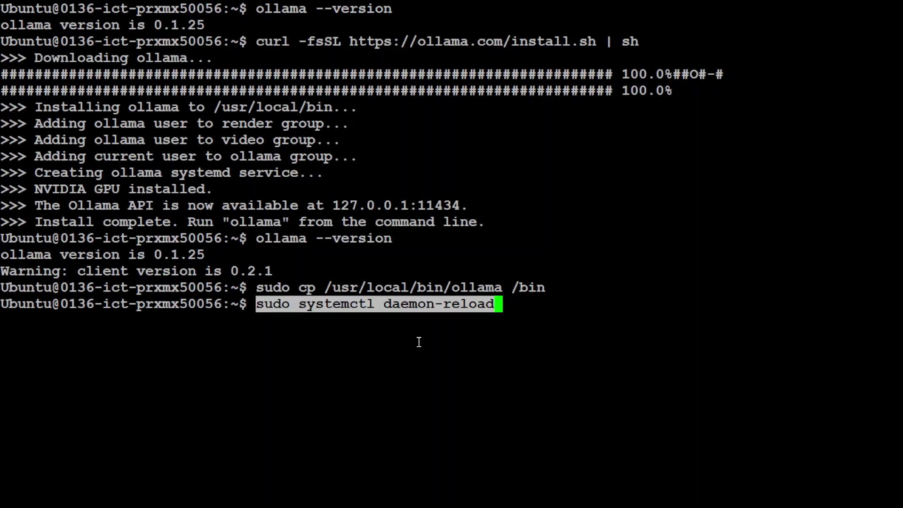
key("Return")
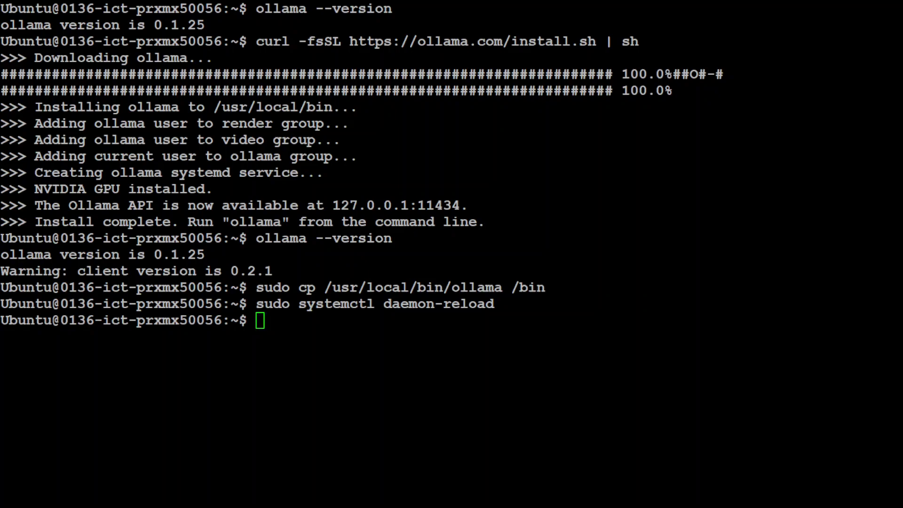
- Stop and start ollama.service, then confirm ollama --version reports 0.2.1
key("ctrl+shift+v")
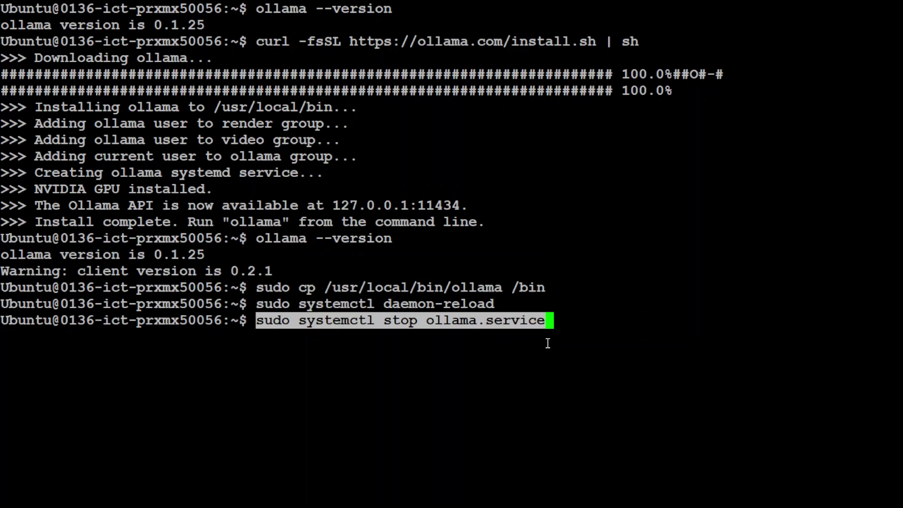
key("Return")
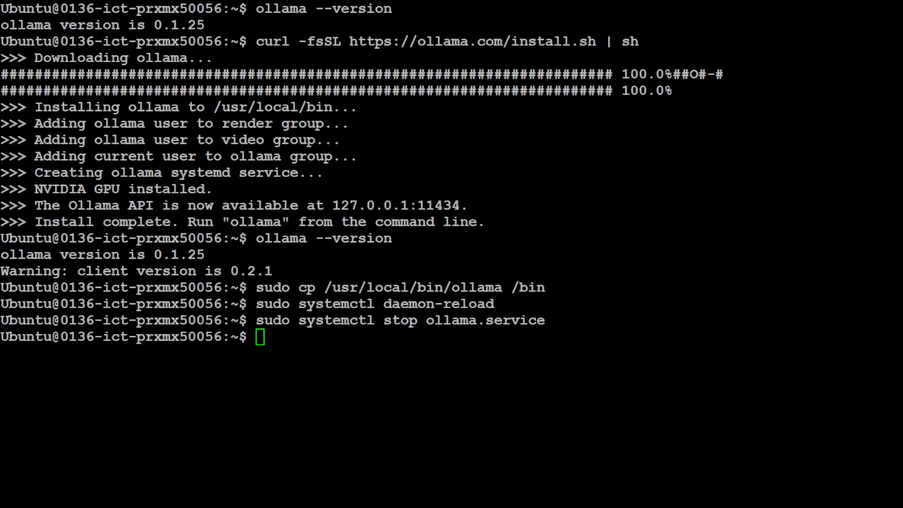
key("ctrl+shift+v")
key("Return")
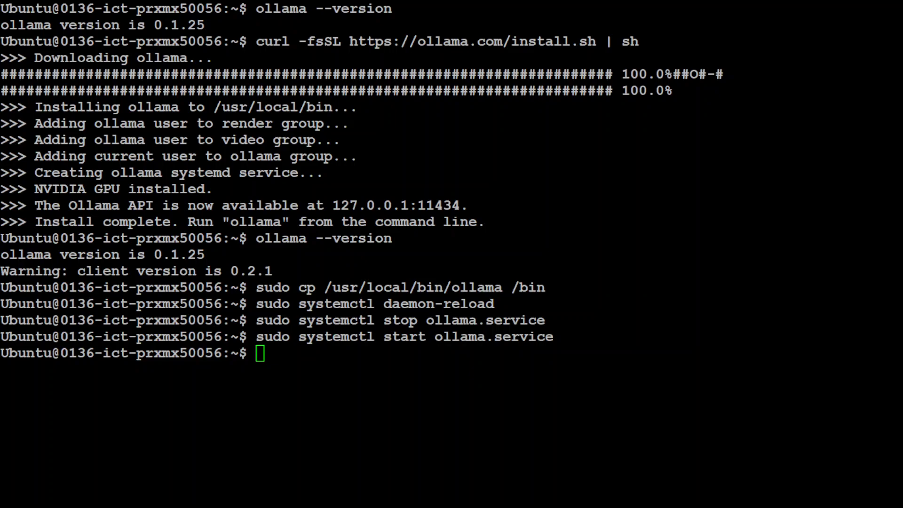
type("ollama --version")
key("Return")
left_click_drag(197, 368, 27, 372)
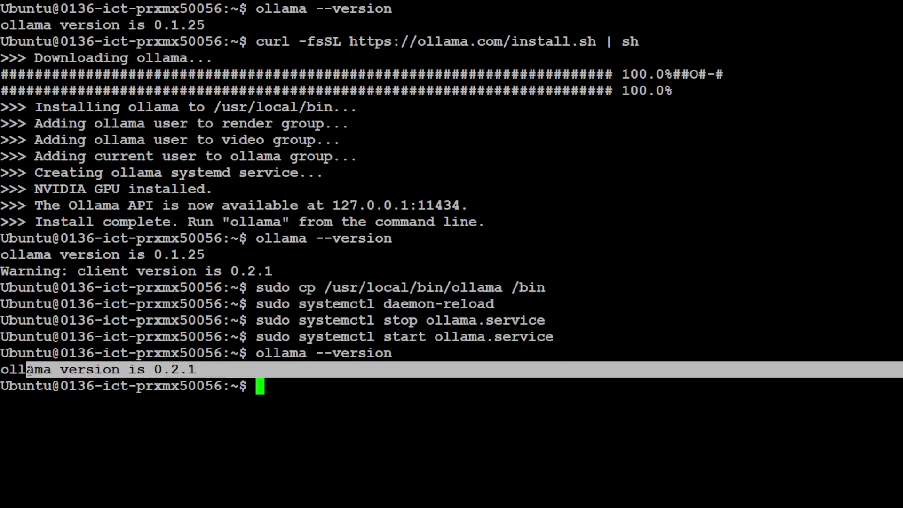